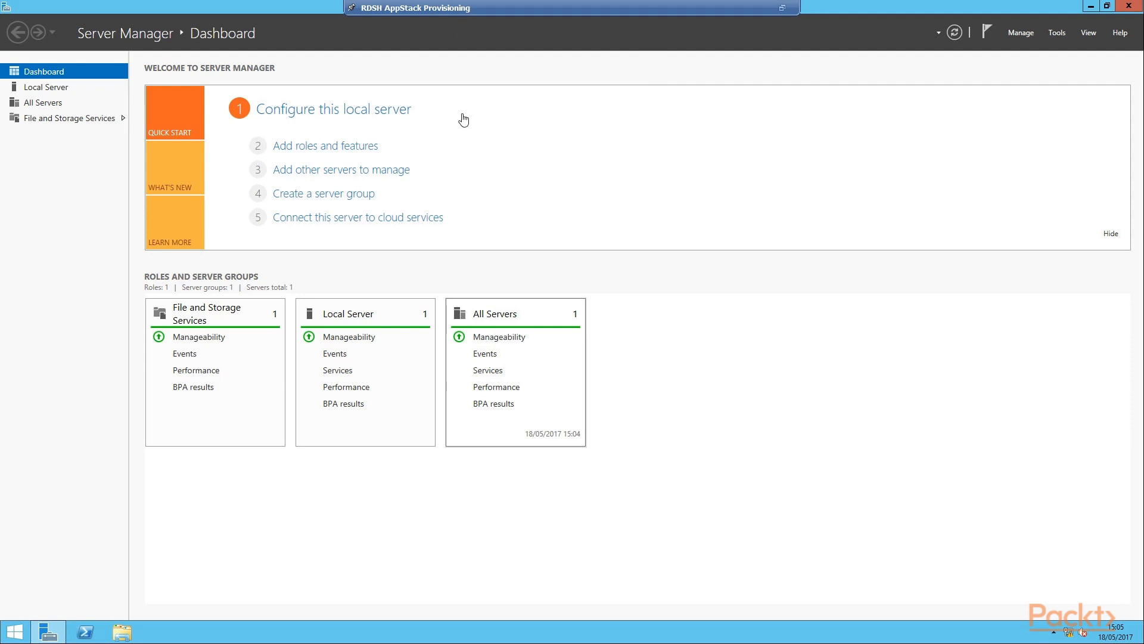
Start a Remote Desktop Services installation in the Add Roles and Features wizard
left_click(360, 147)
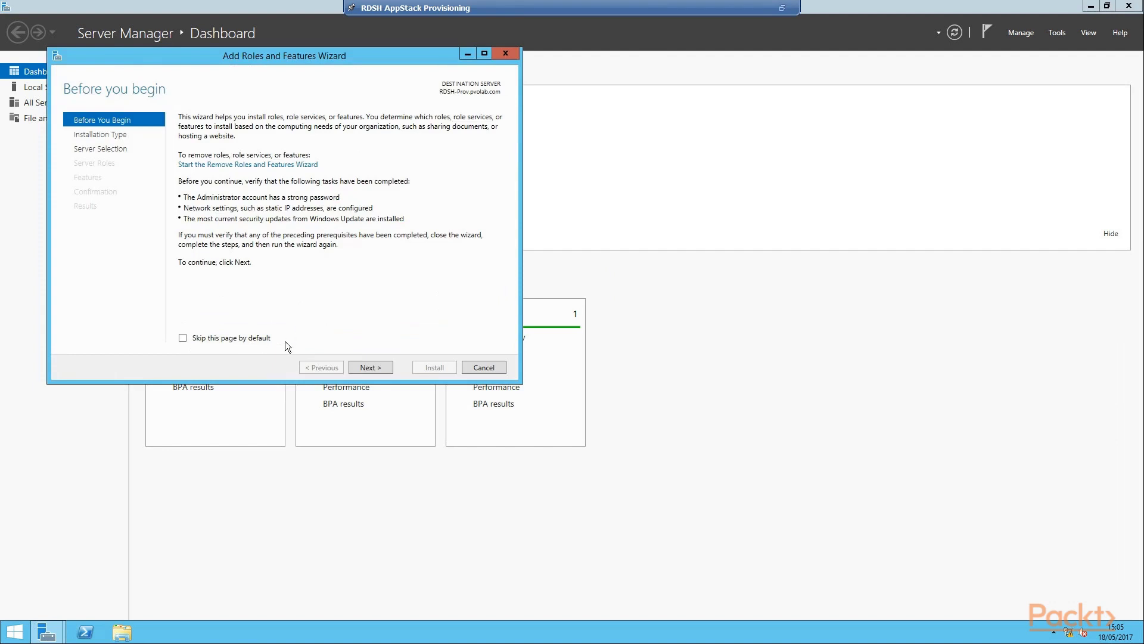
left_click(387, 373)
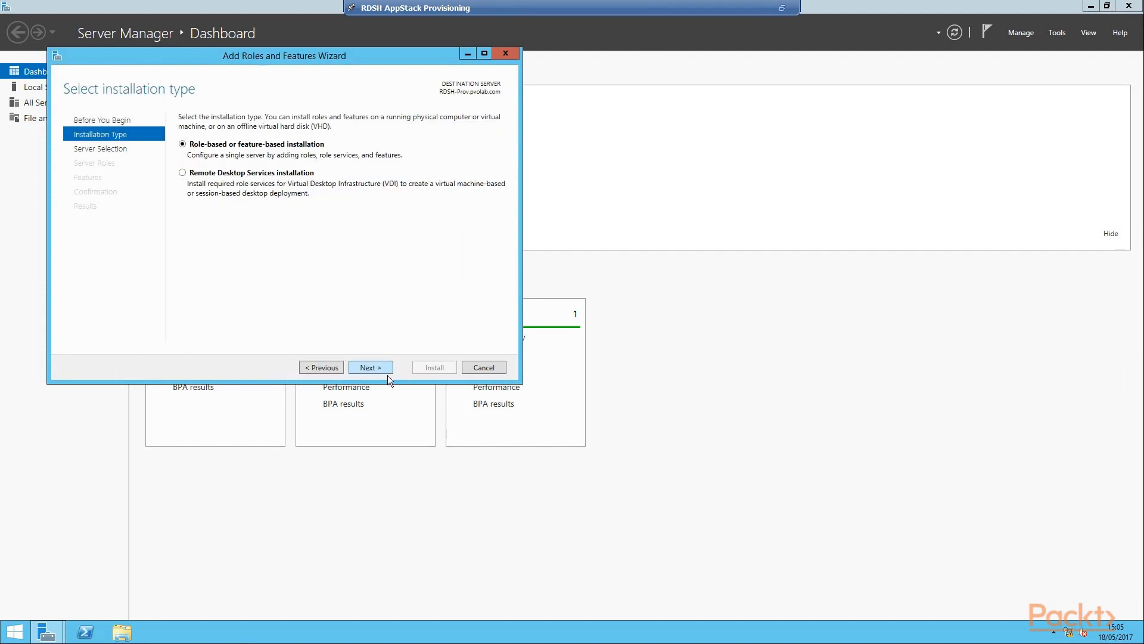
left_click(188, 186)
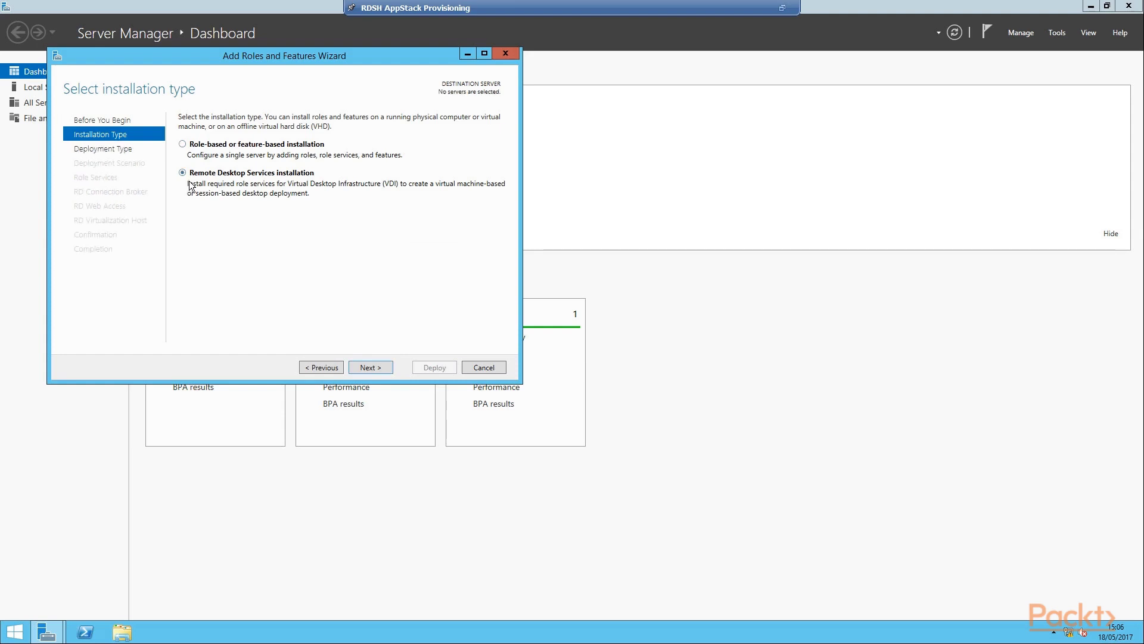
left_click(388, 373)
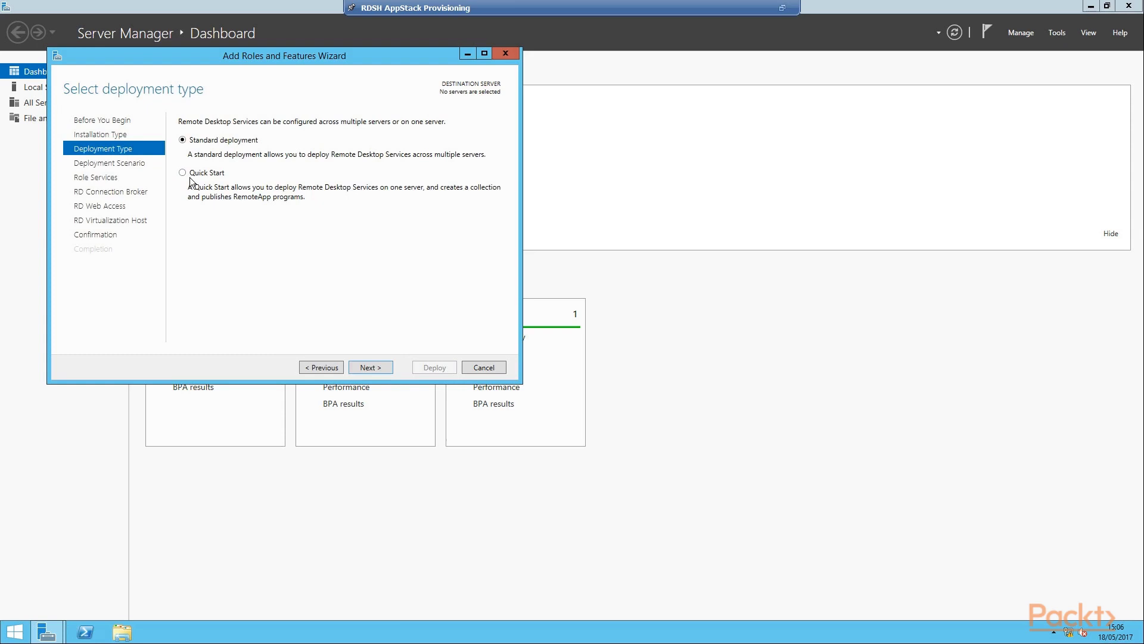
Choose a Quick Start, session-based desktop deployment and advance to server selection
left_click(190, 177)
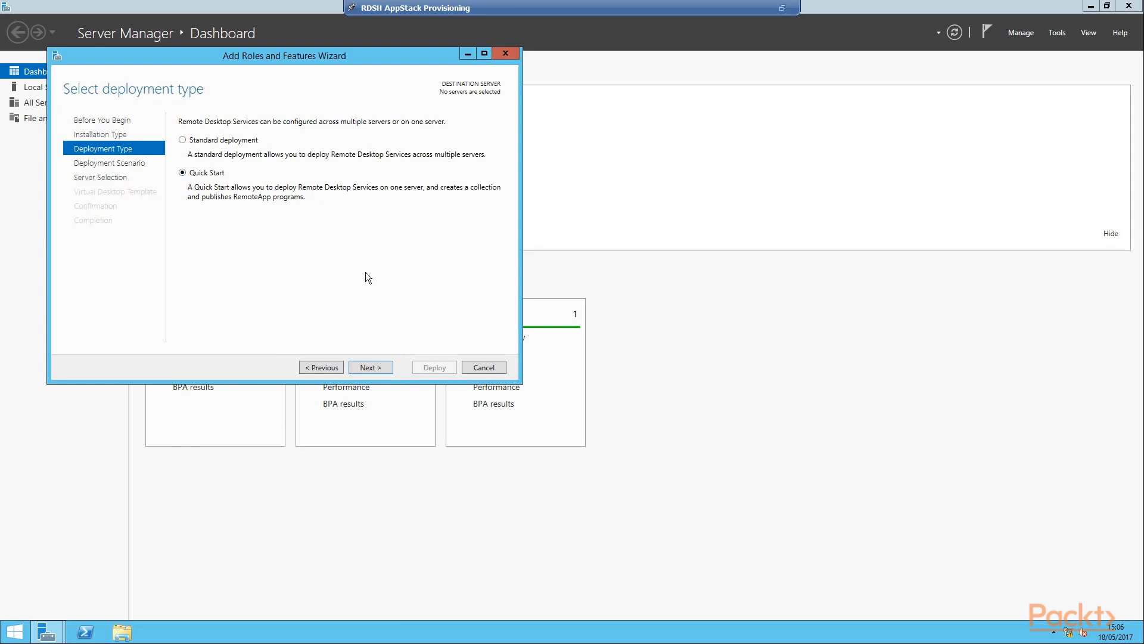
left_click(384, 371)
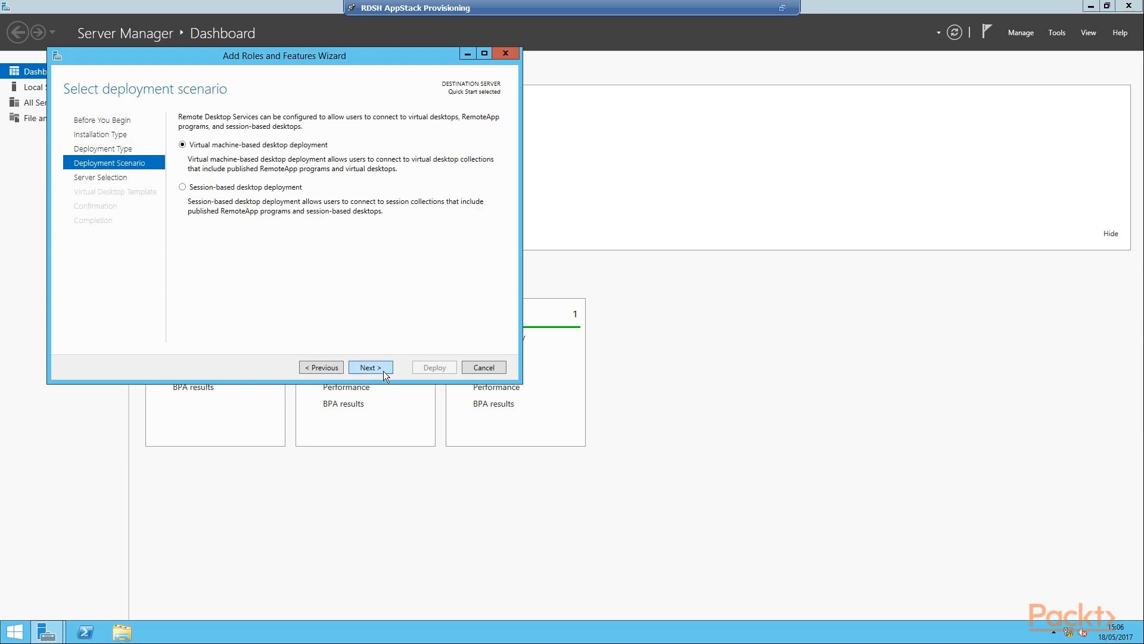
left_click(247, 200)
left_click(391, 372)
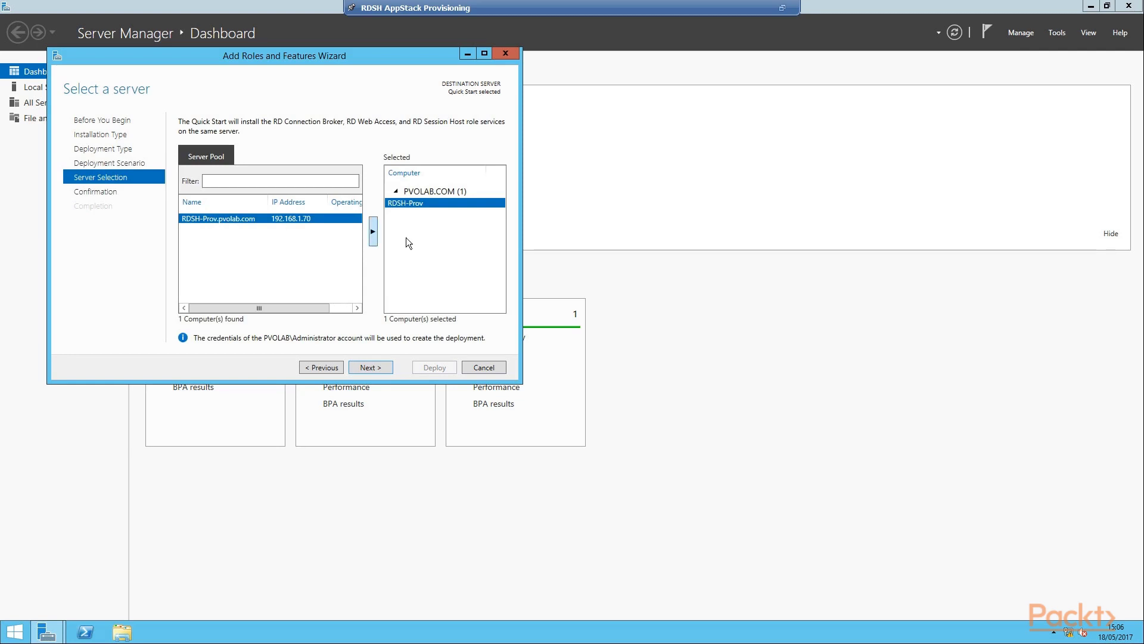
Deploy the Remote Desktop roles to RDSH-Prov with automatic restart allowed
left_click(382, 373)
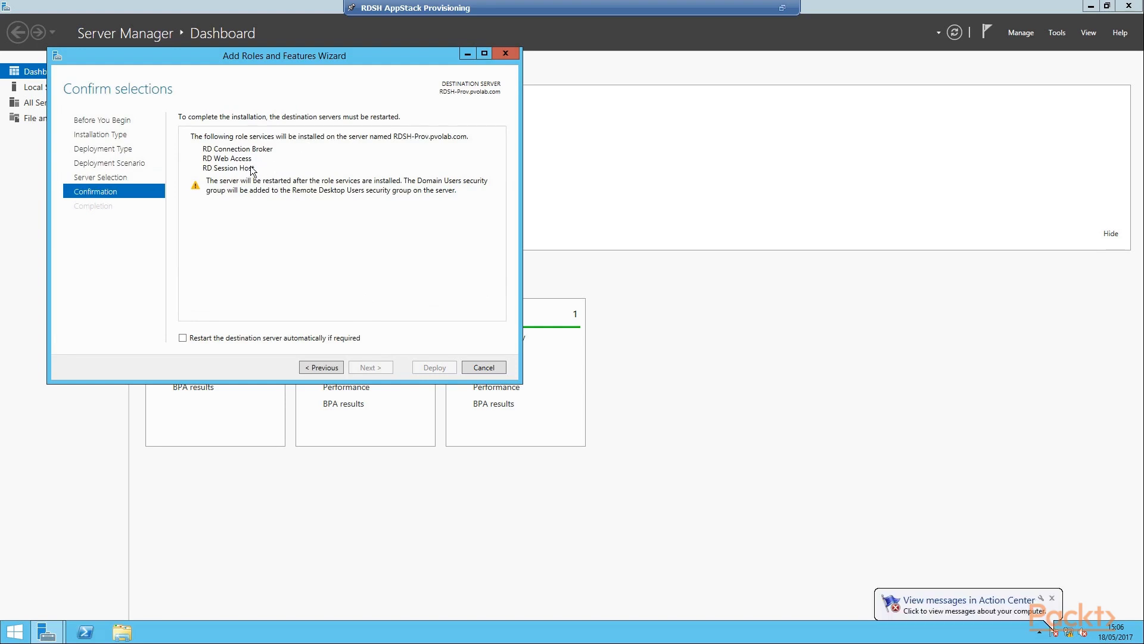
left_click(183, 338)
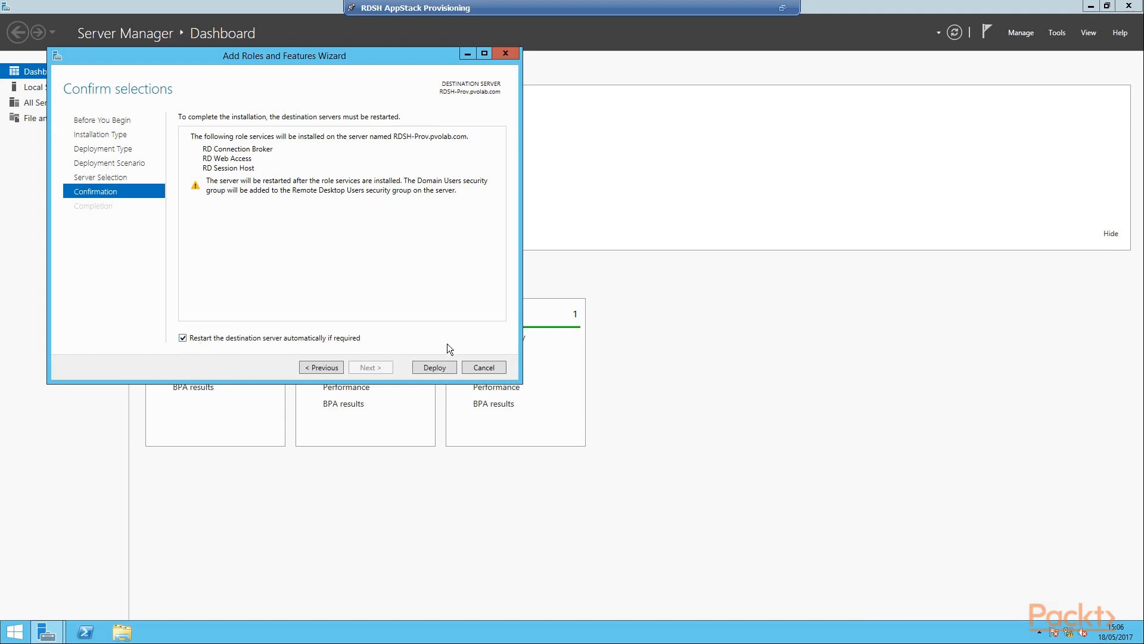
left_click(444, 370)
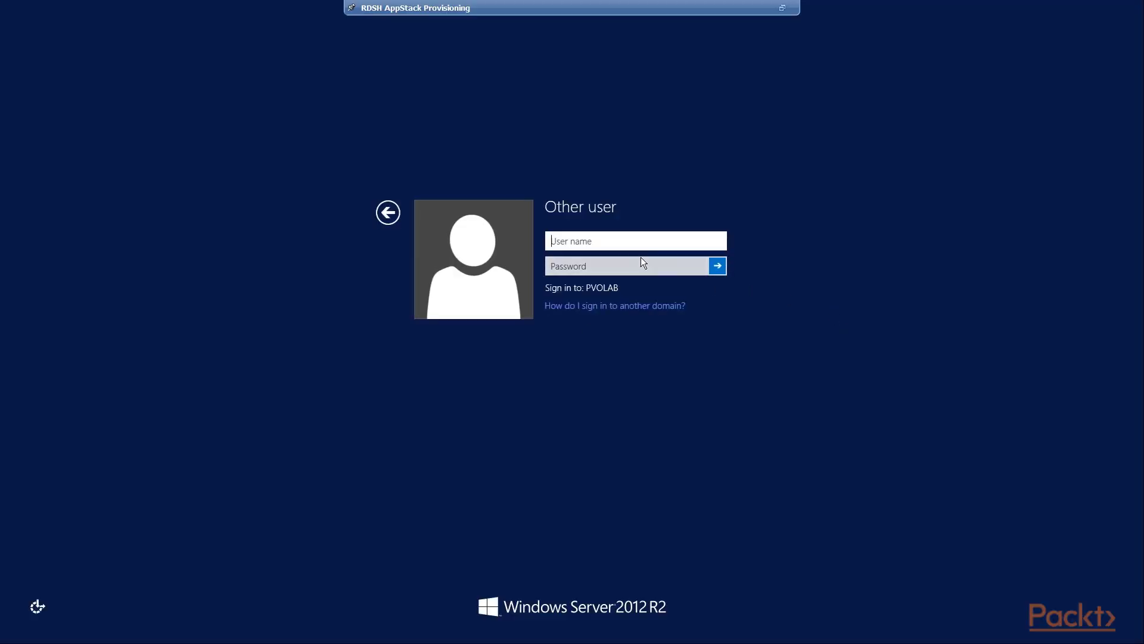
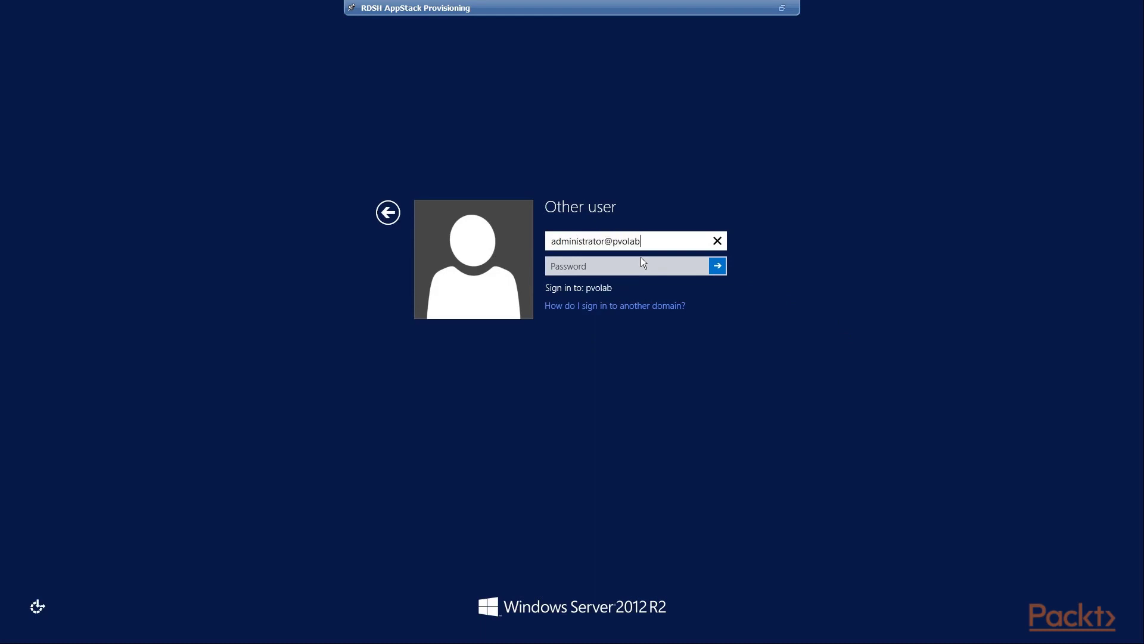
Sign back in with the domain administrator user name and password
key("Tab")
type("**********")
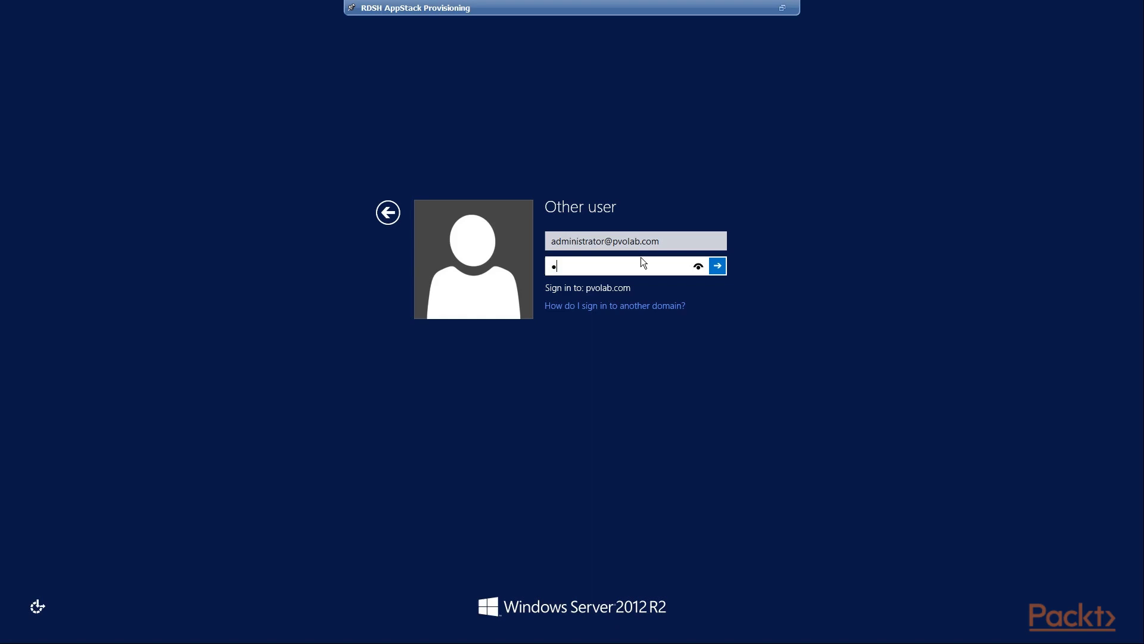
key("Return")
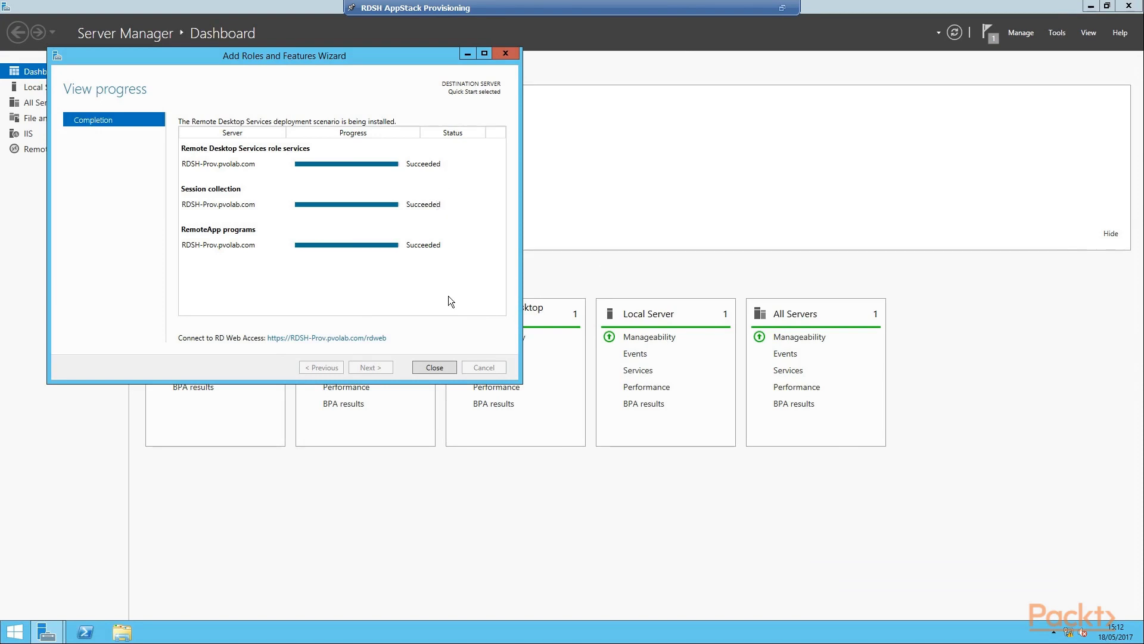
Close the completed deployment wizard and minimize Server Manager to reveal the desktop
left_click(453, 372)
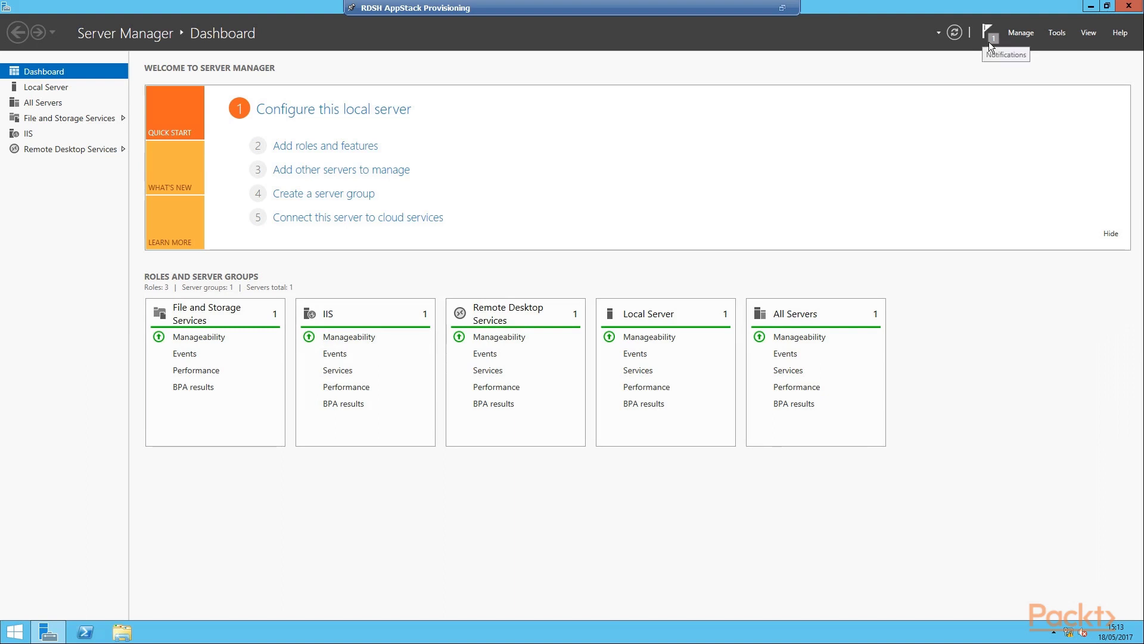
left_click(1091, 7)
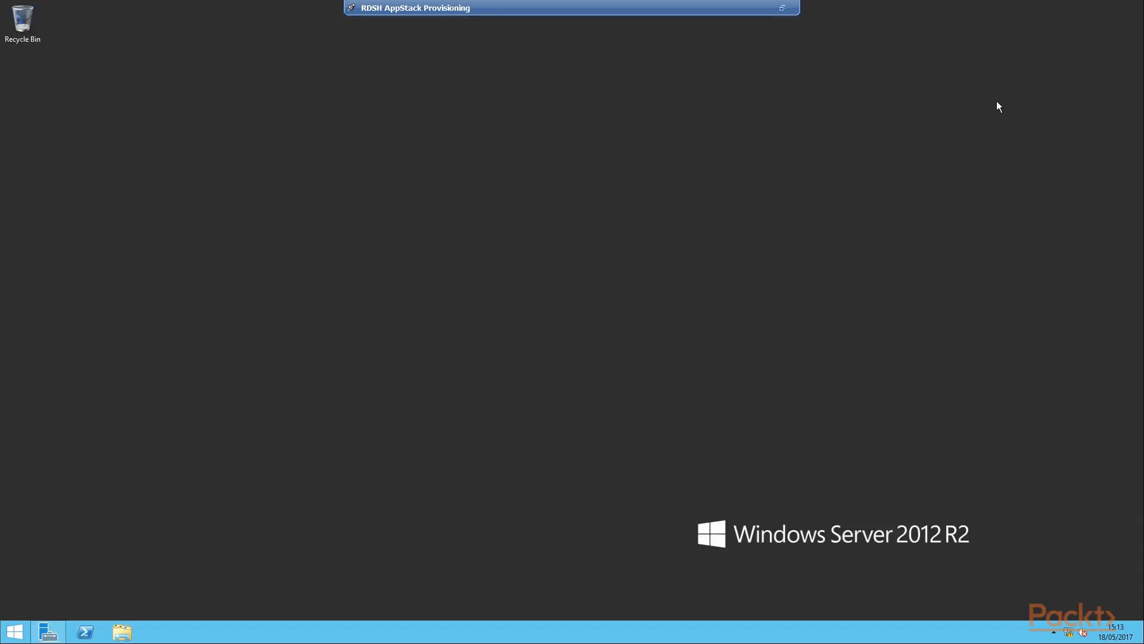
Open the \\dc\VMware Software network share with the Run prompt
key("super+r")
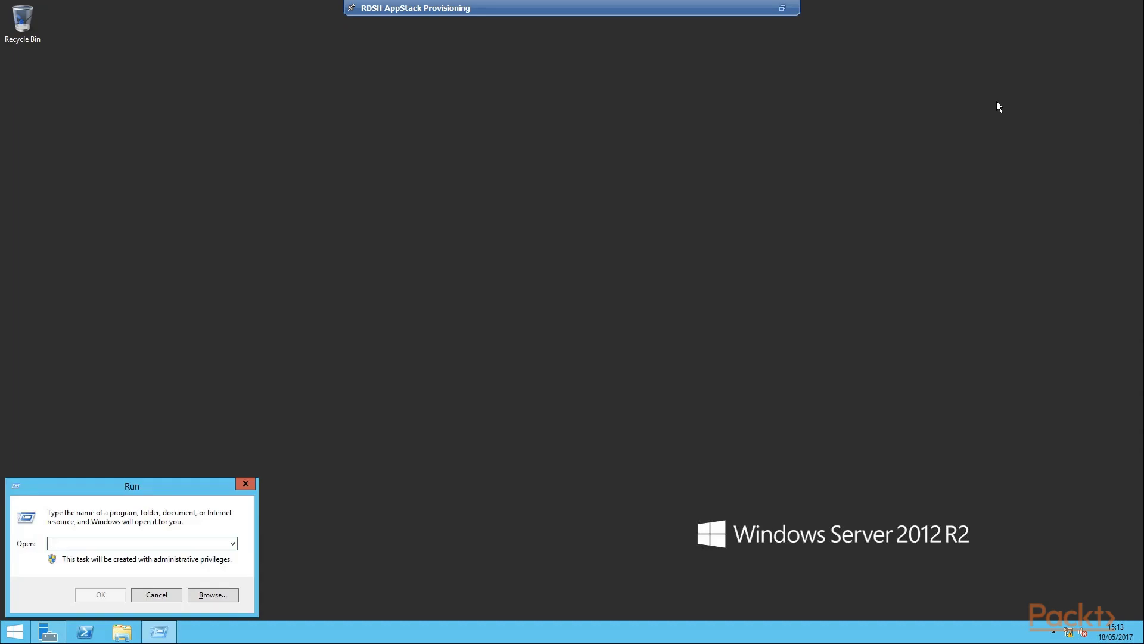
type("\\\\dc\\")
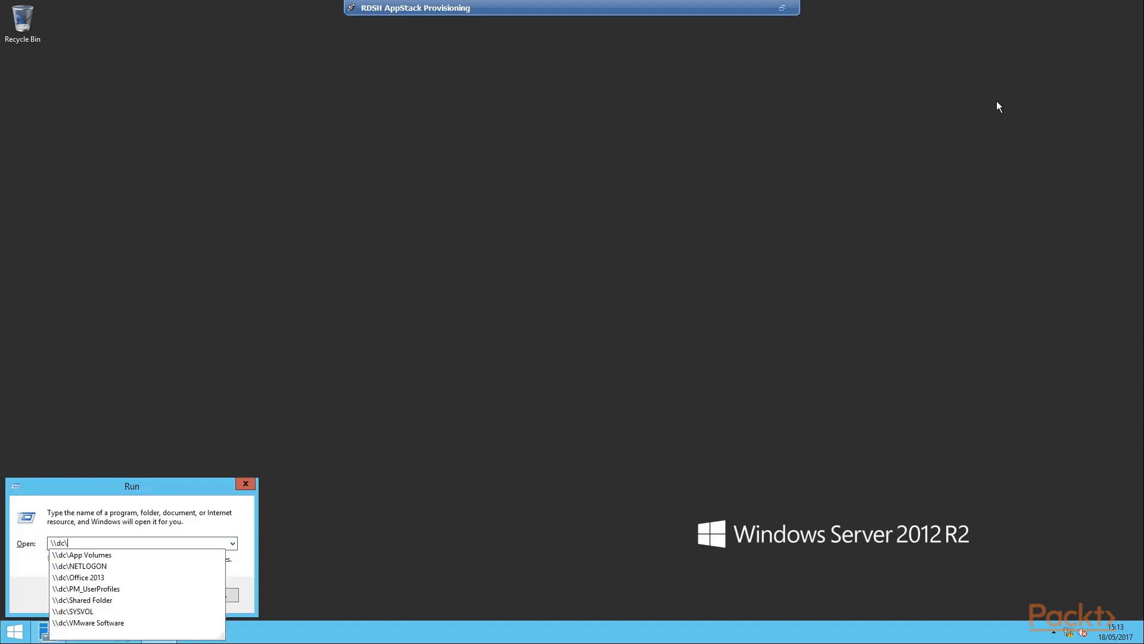
key("Down")
key("Down")
key("Down")
key("Down")
key("Down")
key("Down")
key("Down")
key("Return")
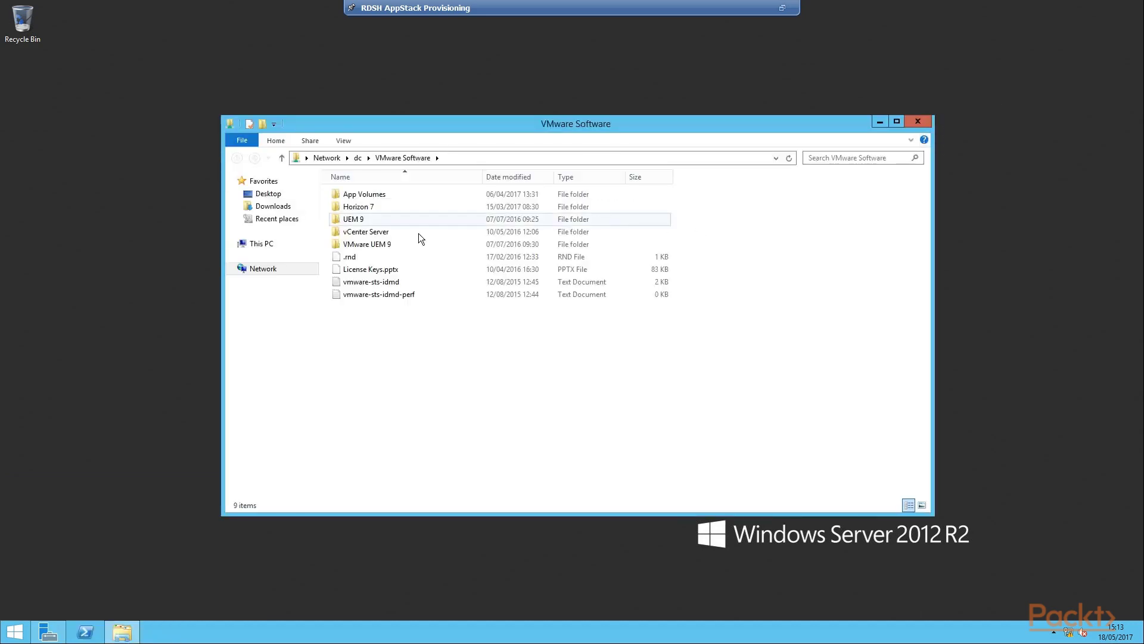
Mount the App Volumes ISO and run setup from its Installation folder
double_click(387, 201)
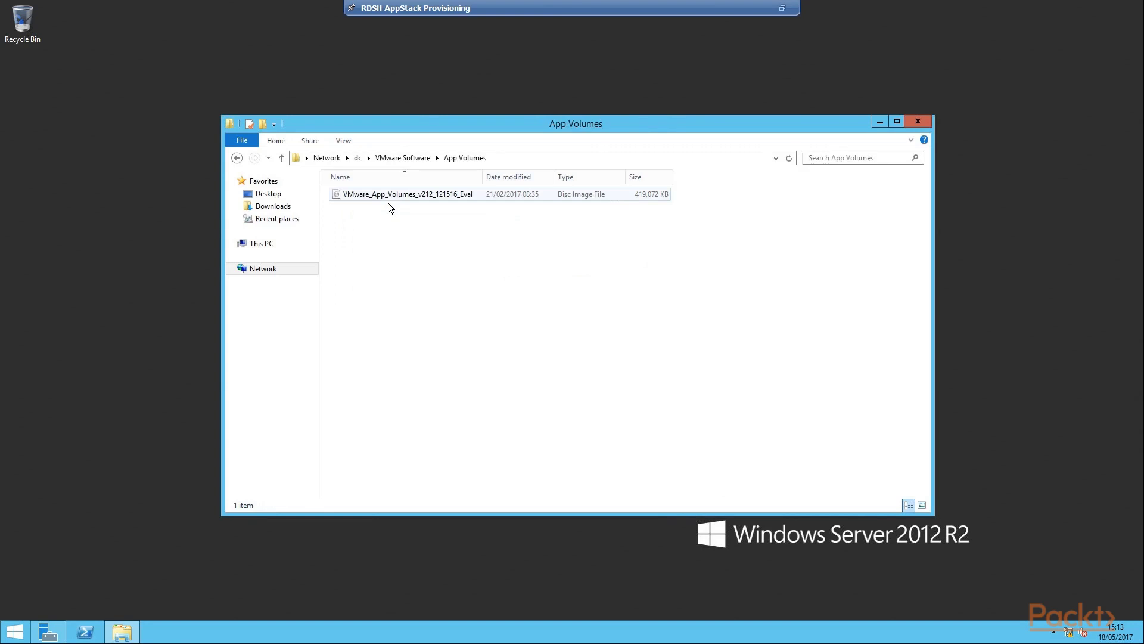
double_click(389, 202)
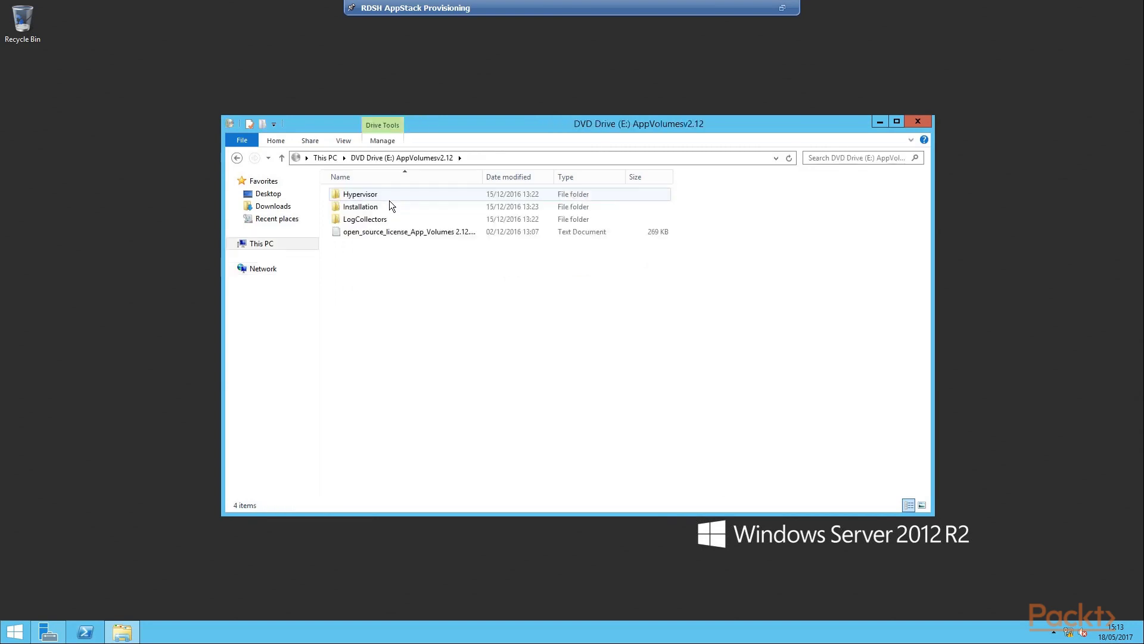
double_click(381, 210)
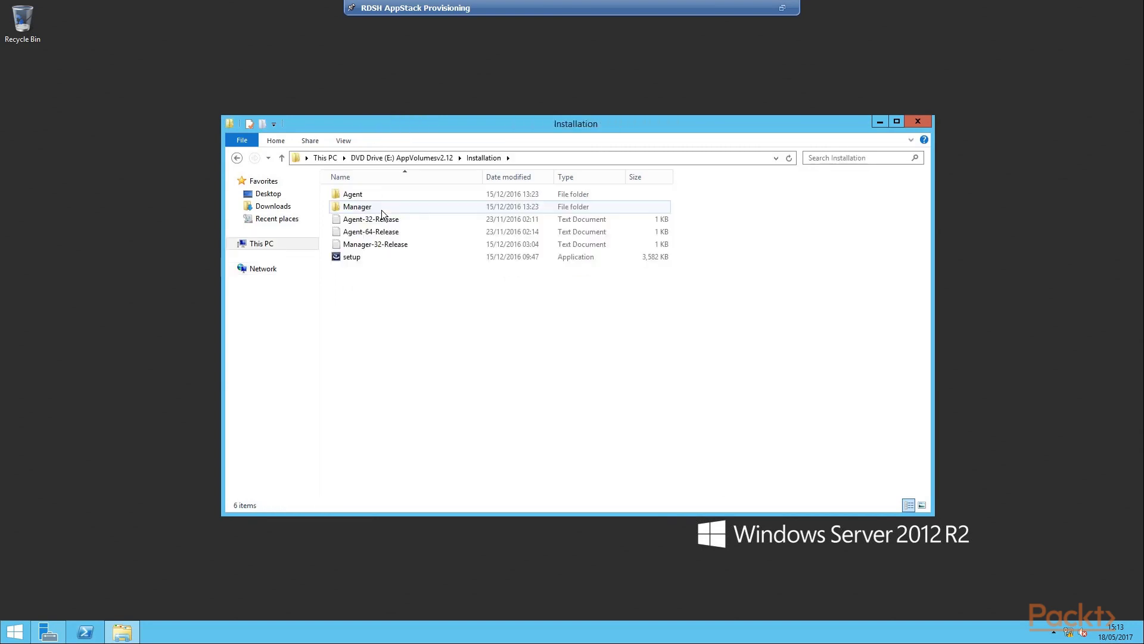
double_click(356, 264)
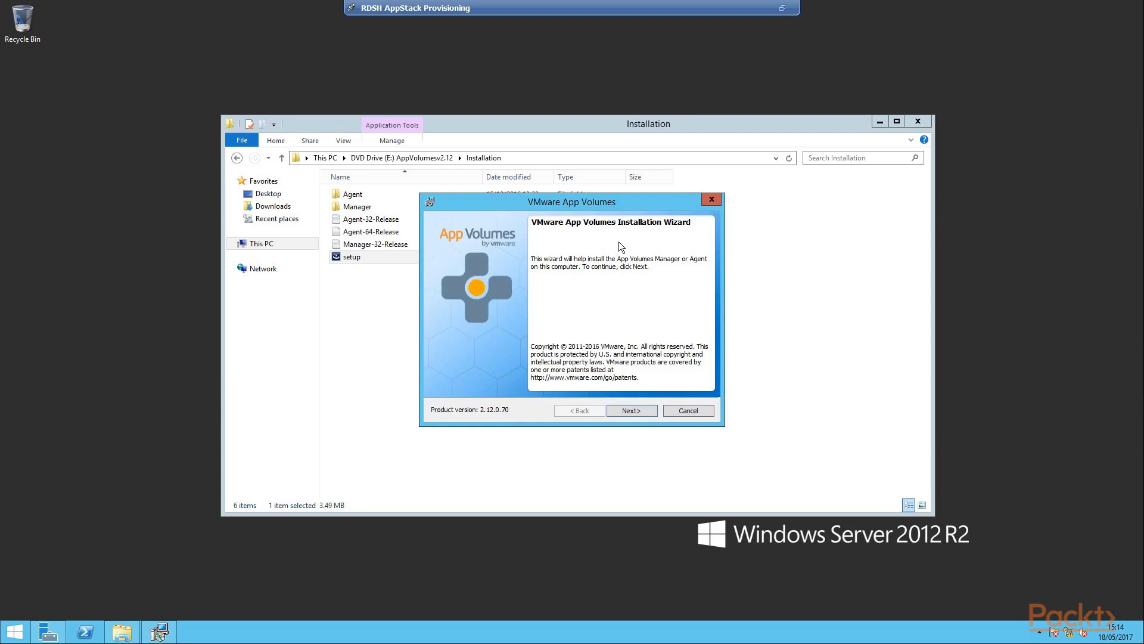
Accept the App Volumes licence terms and continue to component selection
left_click(650, 420)
left_click(545, 367)
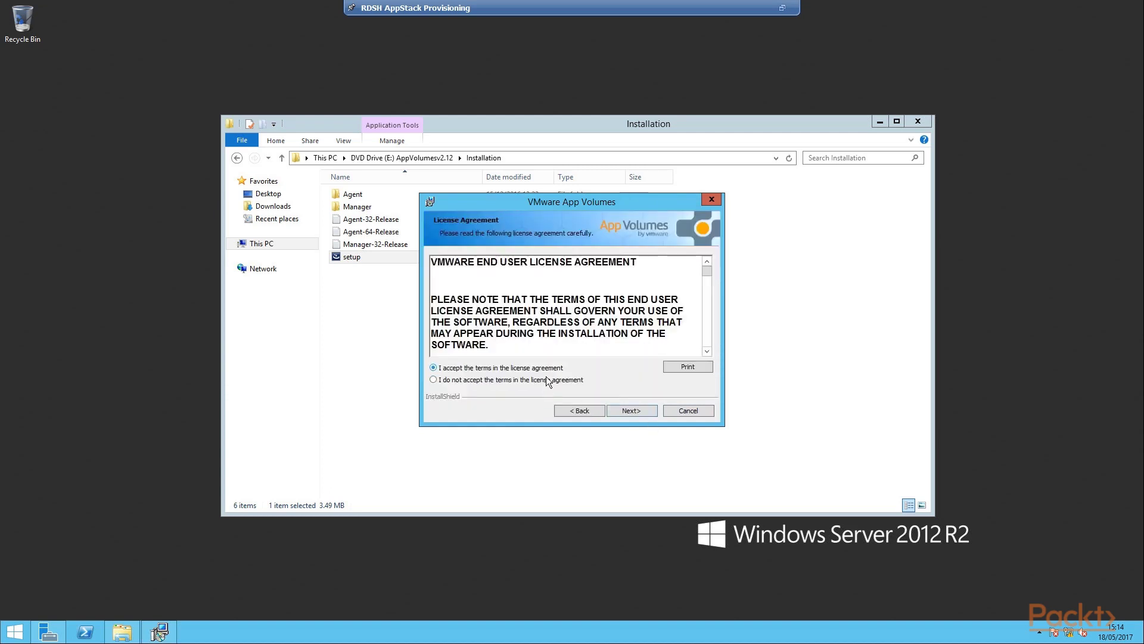
left_click(659, 416)
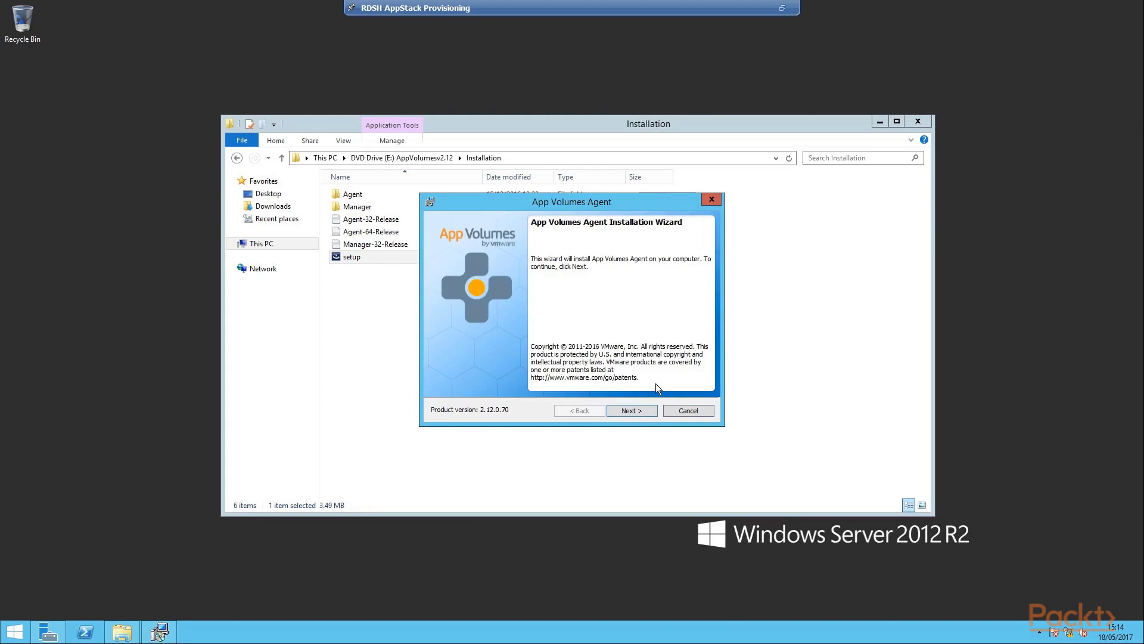
Install the App Volumes Agent using Manager address 192.168.1.40 on port 443
left_click(644, 414)
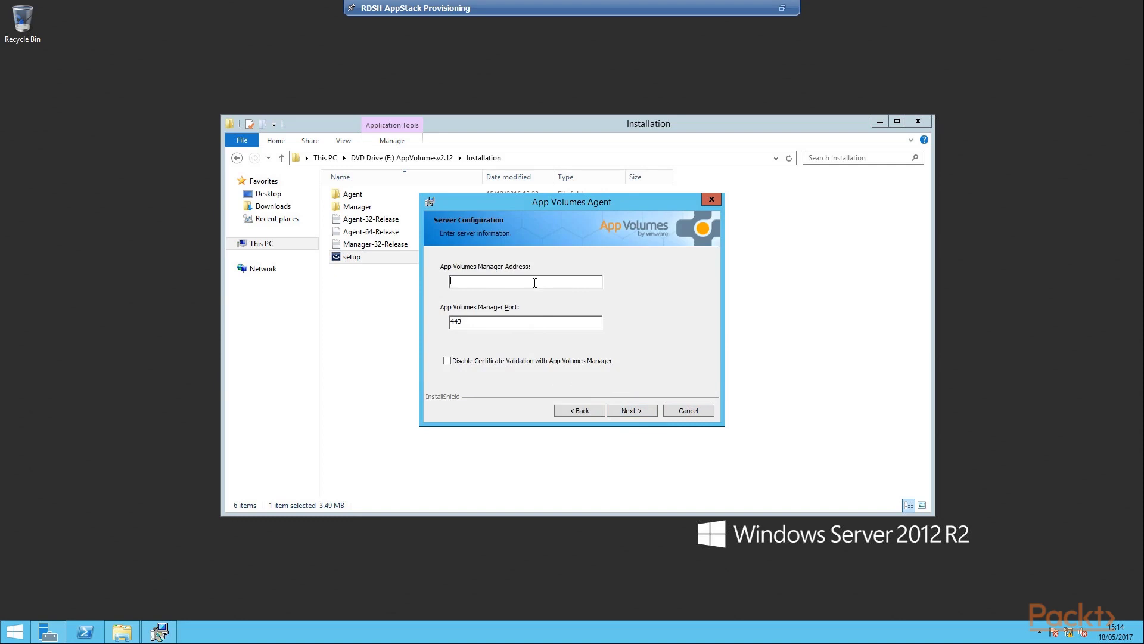
type("192.168.1.40")
mouse_move(511, 325)
left_click(646, 418)
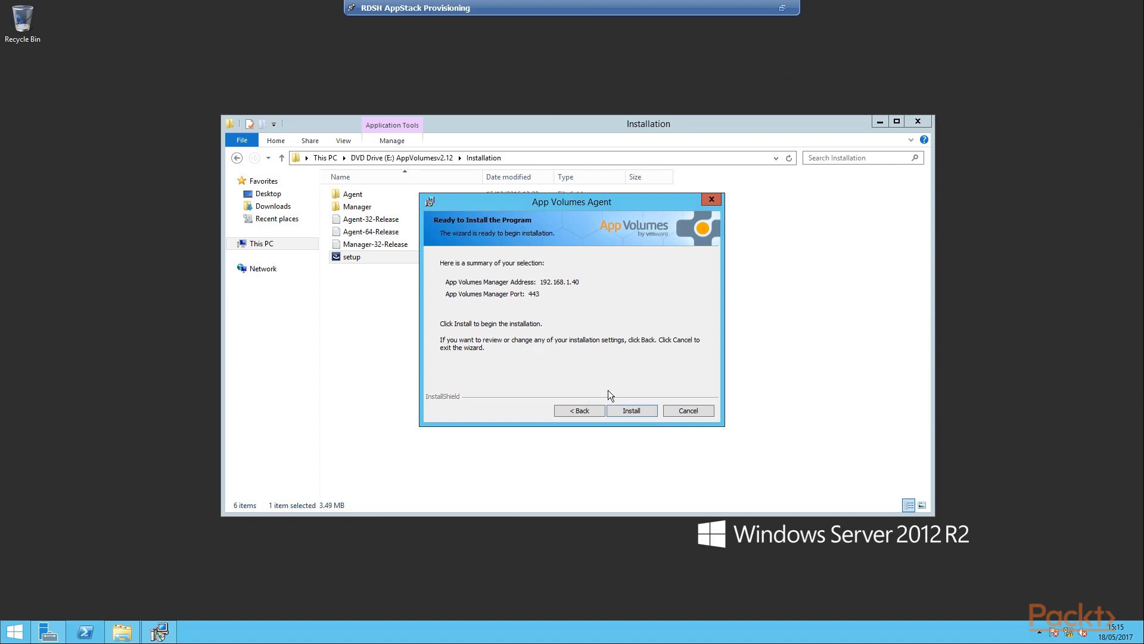
left_click(644, 418)
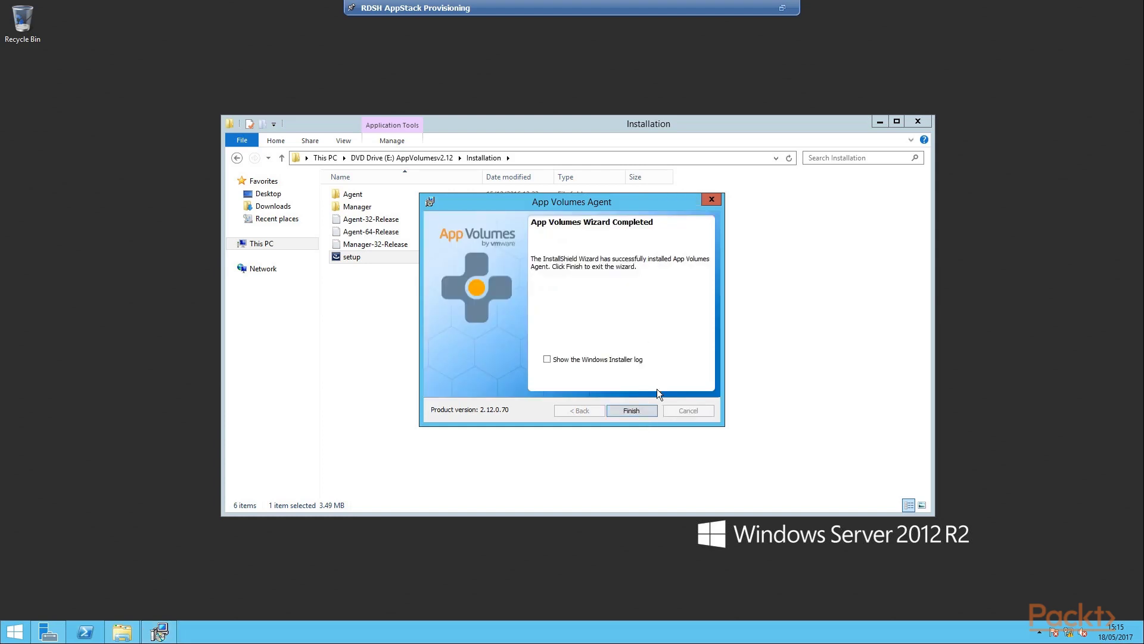
left_click(648, 413)
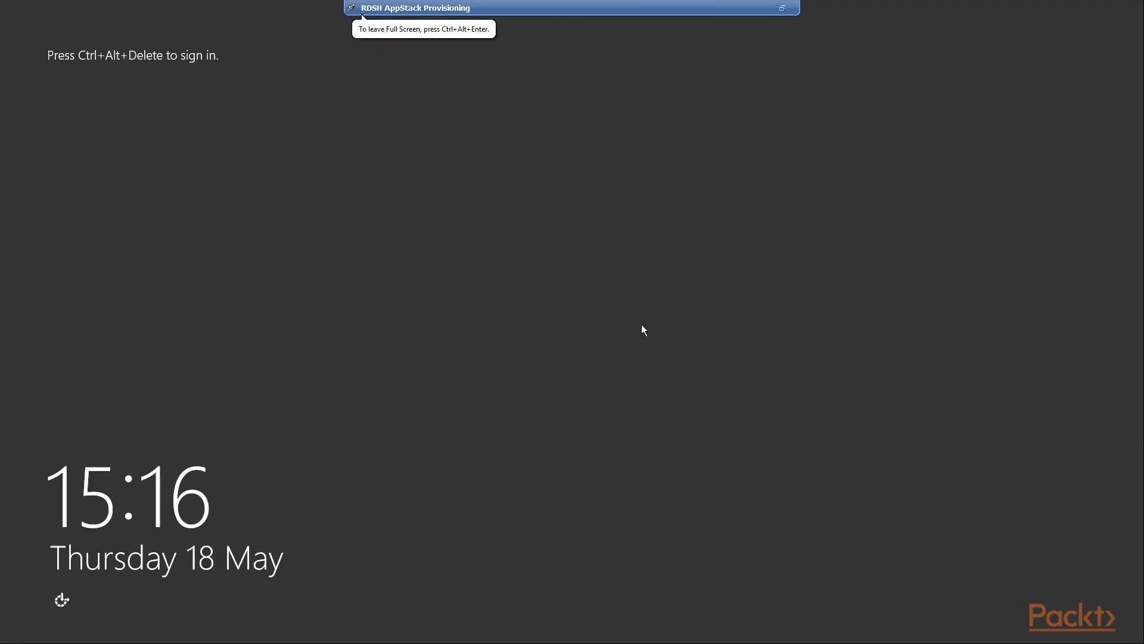
Sign in as the domain administrator, correcting the mistyped domain suffix to .com
key("ctrl+alt+Delete")
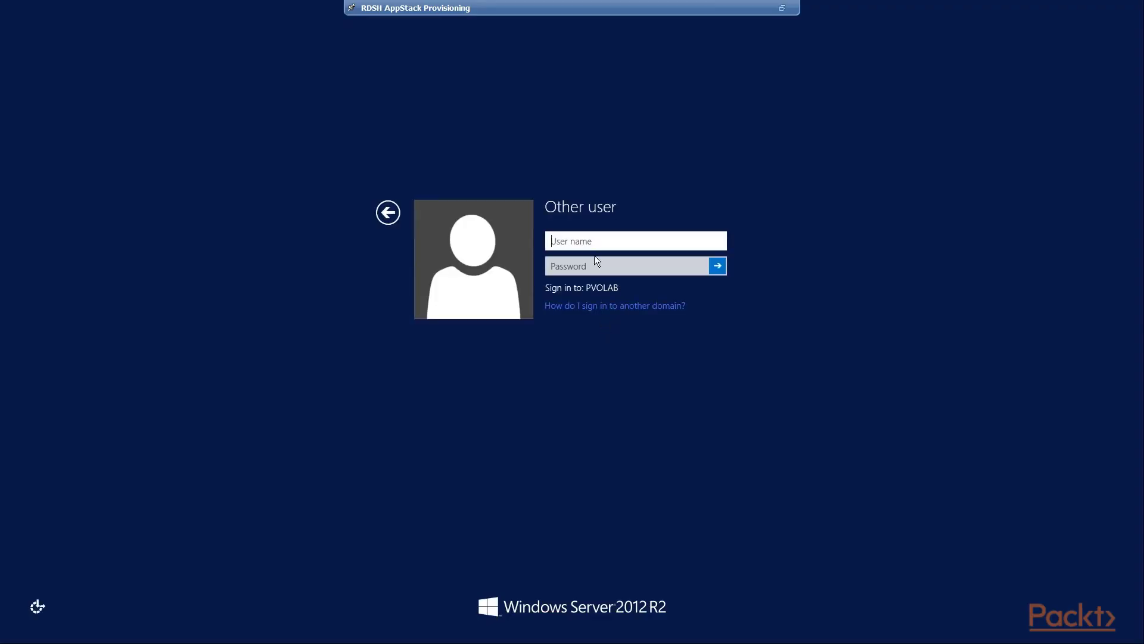
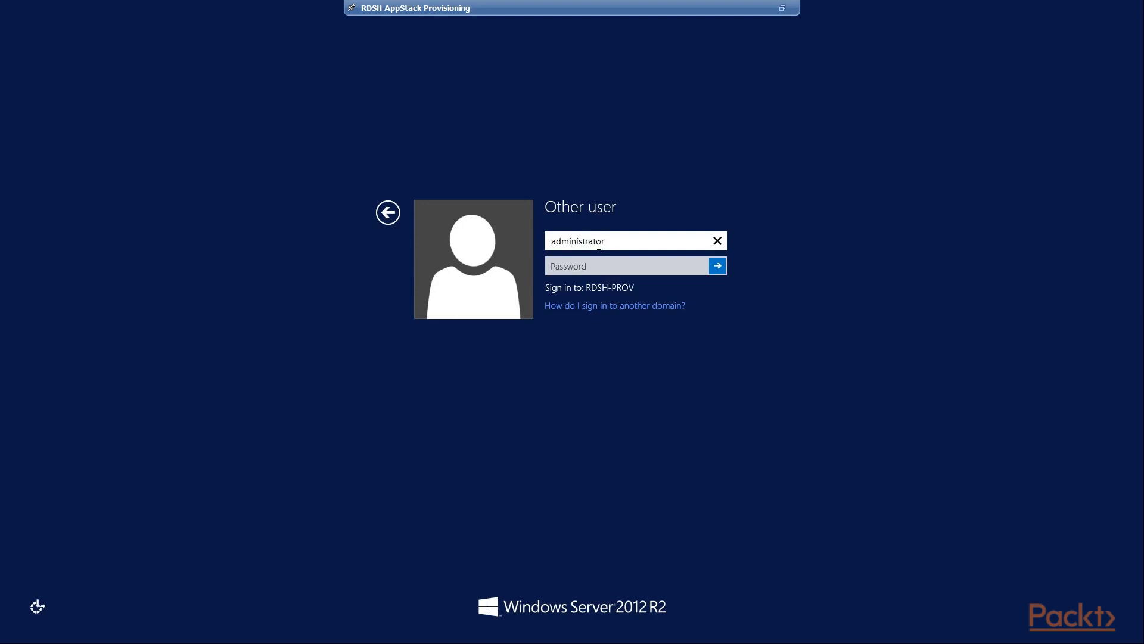
key("Tab")
type("•••••")
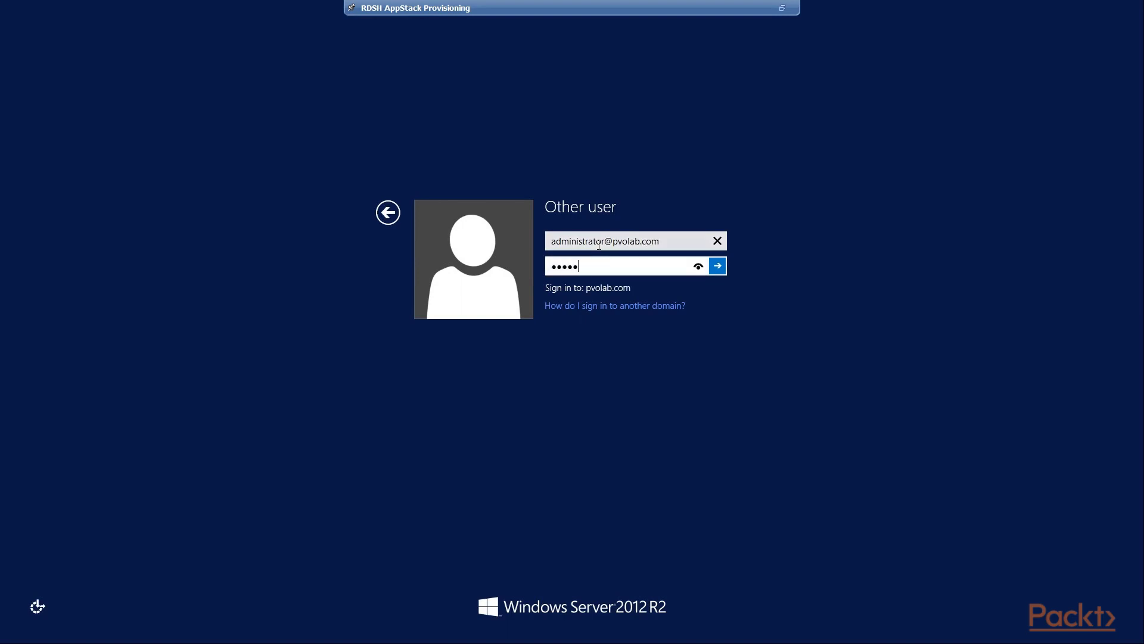
type("•••")
key("Return")
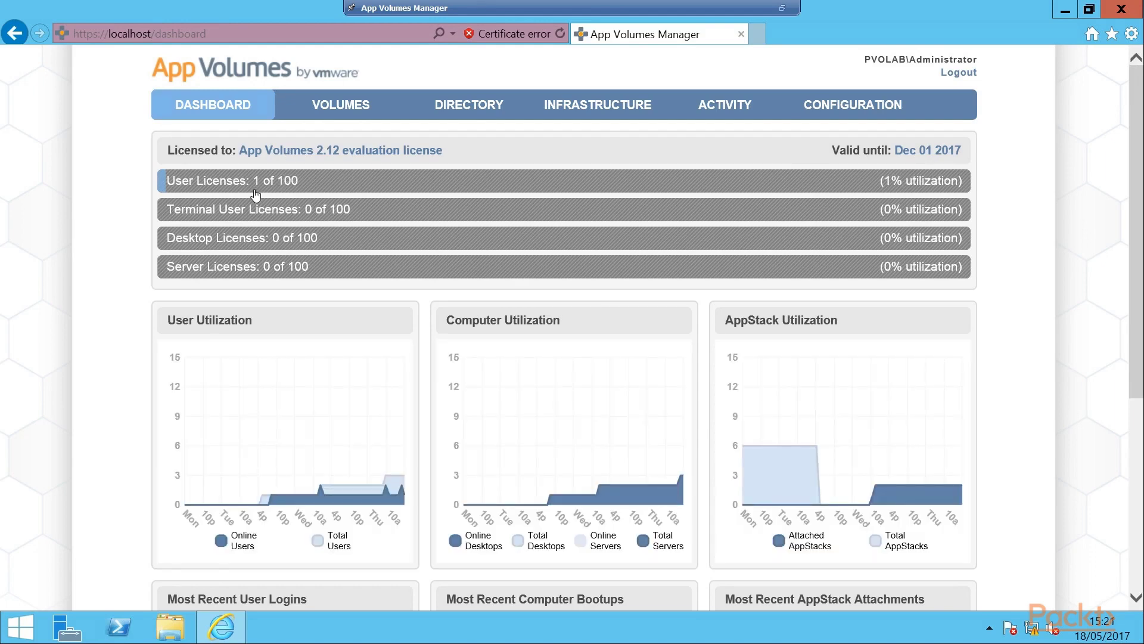
Open the Infrastructure page to view the Managed Machines list
left_click(597, 111)
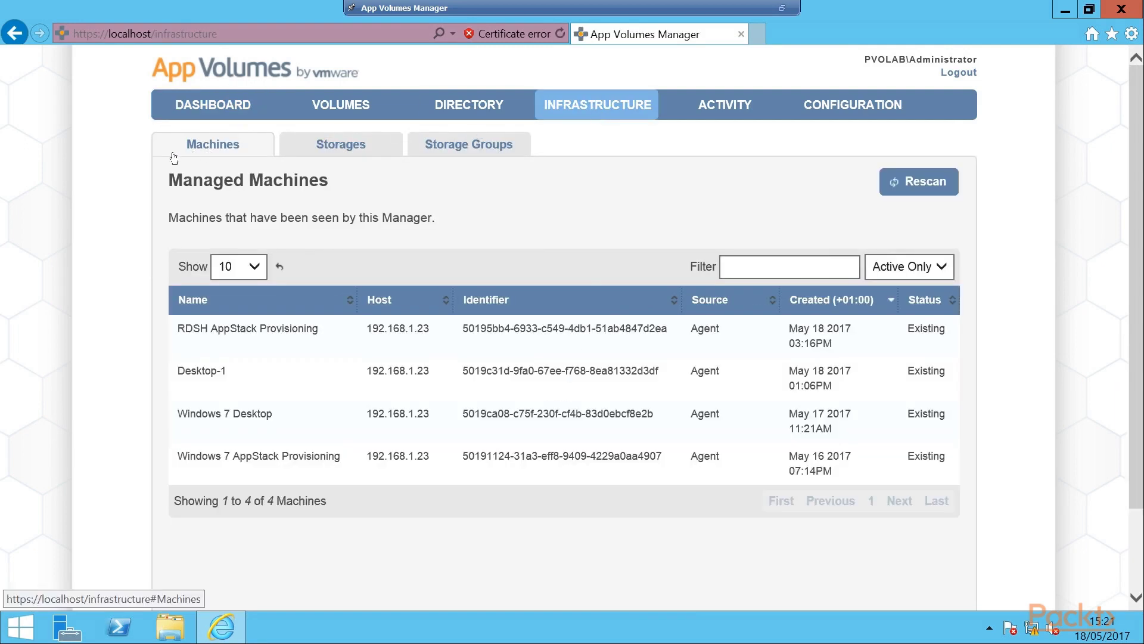